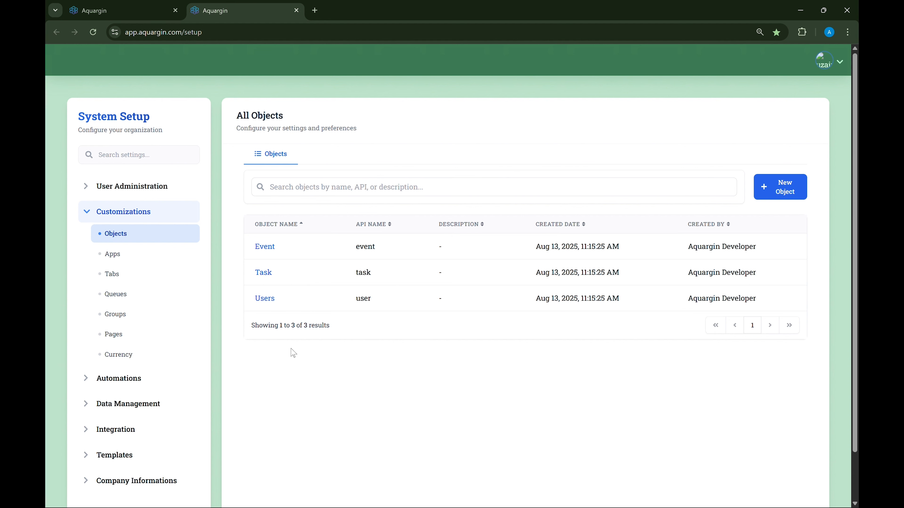
Start a new object with the label Customer, keeping the API name customer, the plural name Customers and an empty description.
{"action": "left_click", "coordinate": [796, 197]}
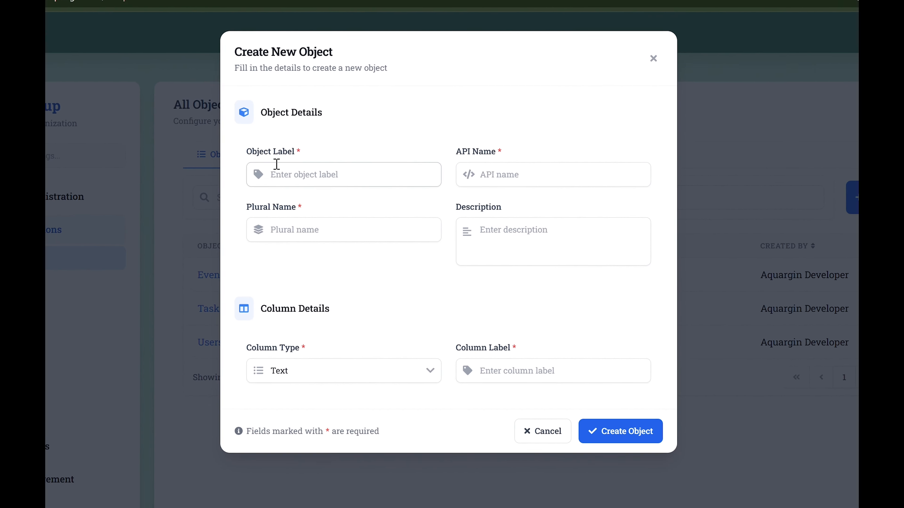
{"action": "left_click", "coordinate": [279, 177]}
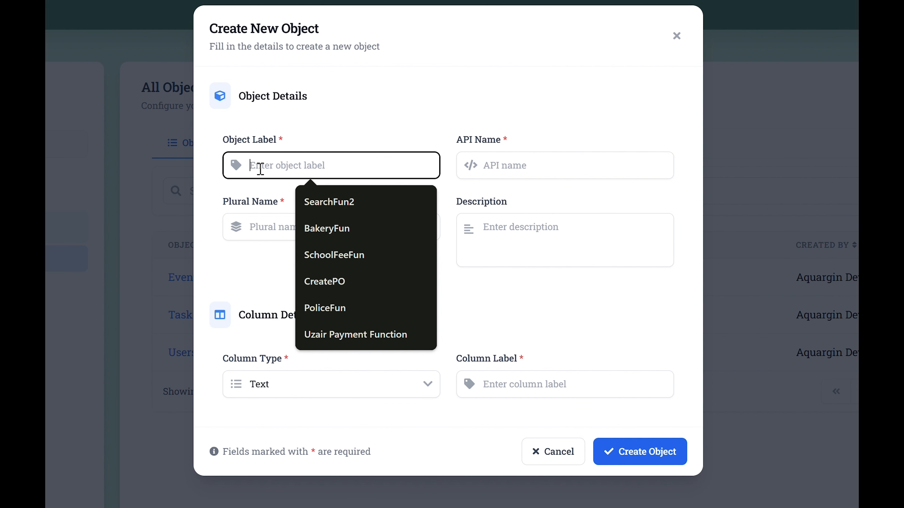
{"action": "type", "text": "Custo"}
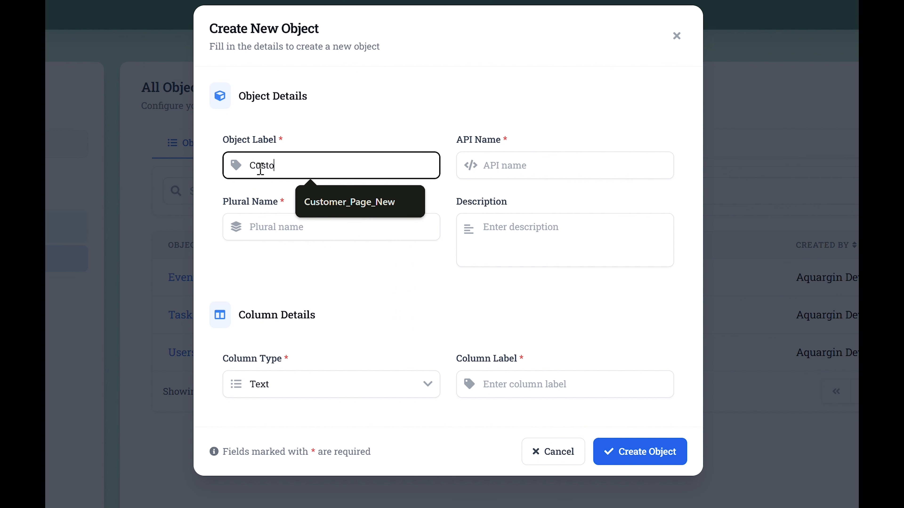
{"action": "type", "text": "mer"}
{"action": "left_click", "coordinate": [308, 143]}
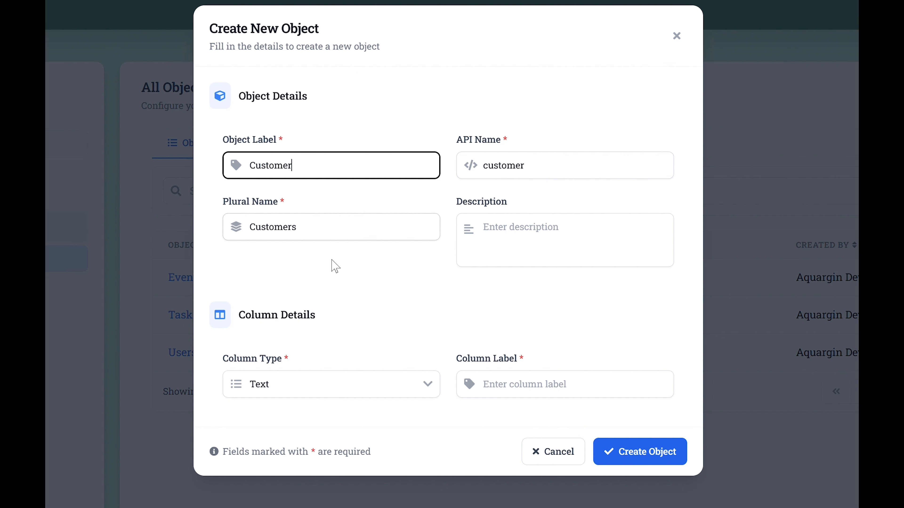
{"action": "left_click", "coordinate": [332, 236]}
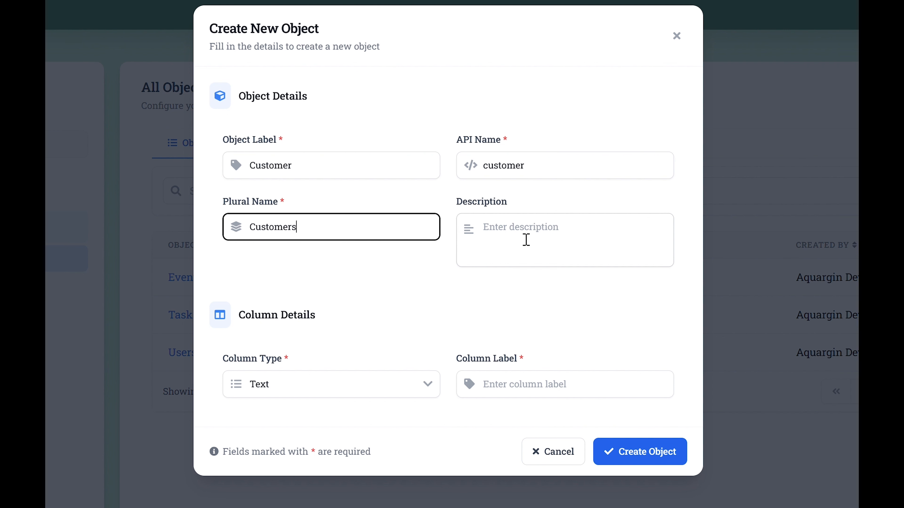
{"action": "left_click", "coordinate": [534, 245]}
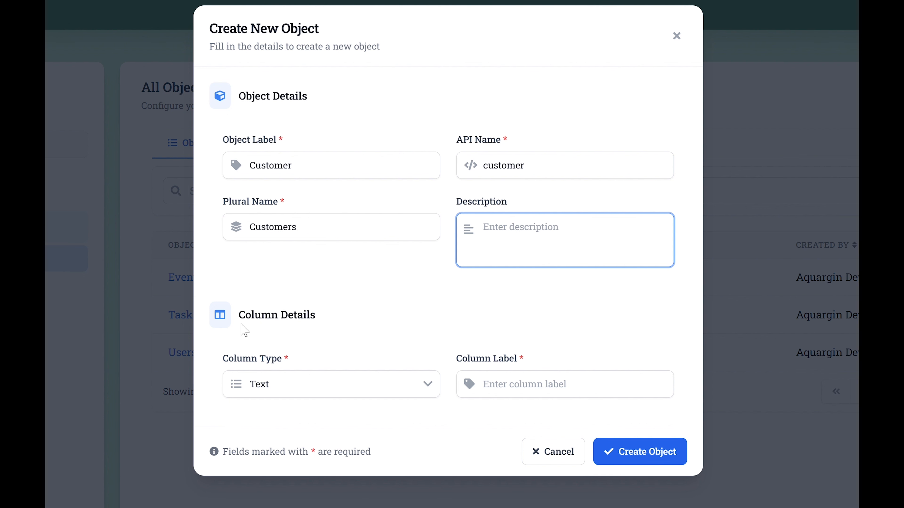
Set the object's column type to Text and its column label to Name.
{"action": "left_click_drag", "start_coordinate": [240, 323], "coordinate": [344, 313]}
{"action": "left_click", "coordinate": [350, 314]}
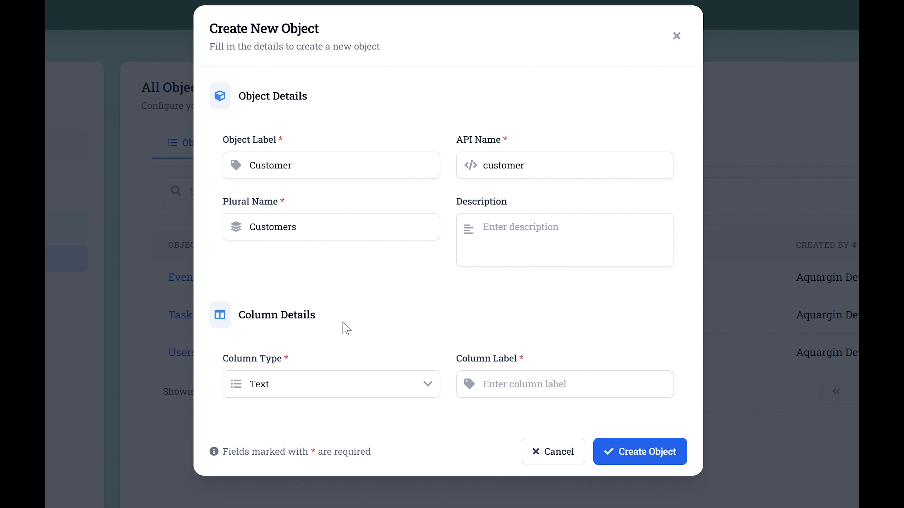
{"action": "left_click", "coordinate": [286, 385]}
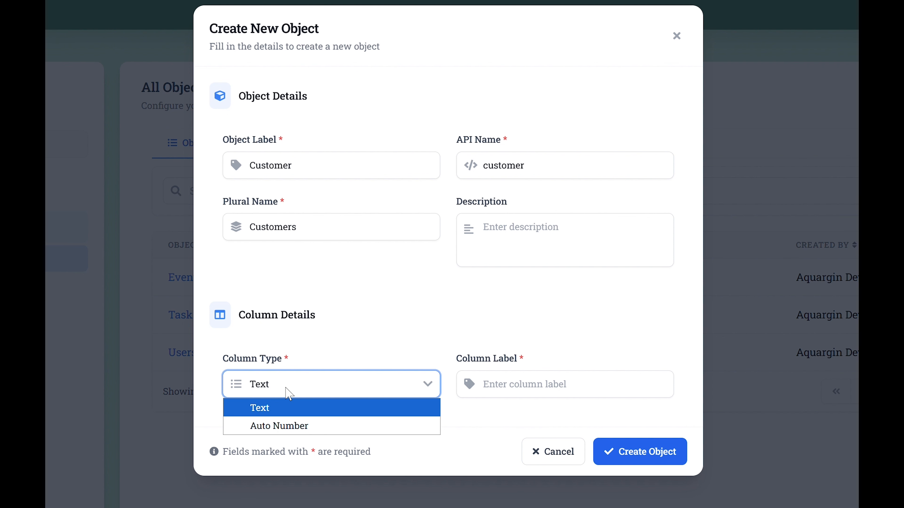
{"action": "left_click", "coordinate": [281, 412]}
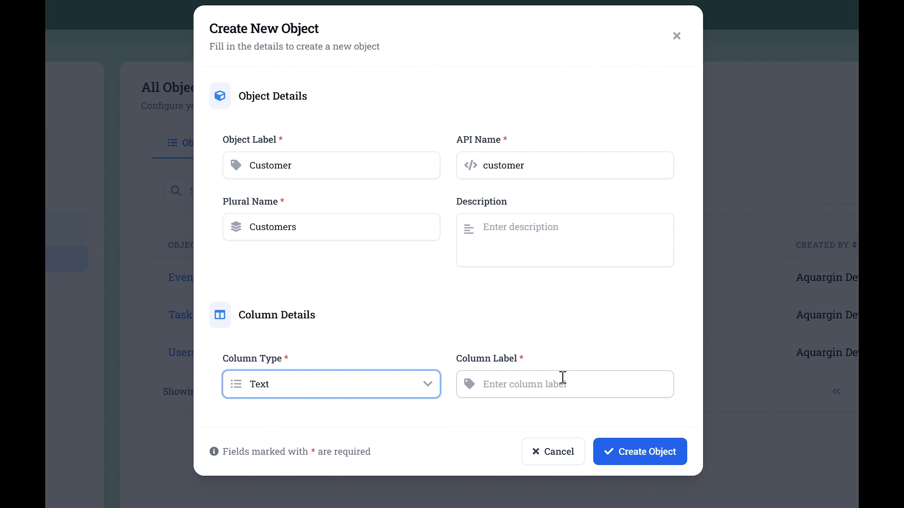
{"action": "left_click", "coordinate": [561, 386]}
{"action": "type", "text": "Na"}
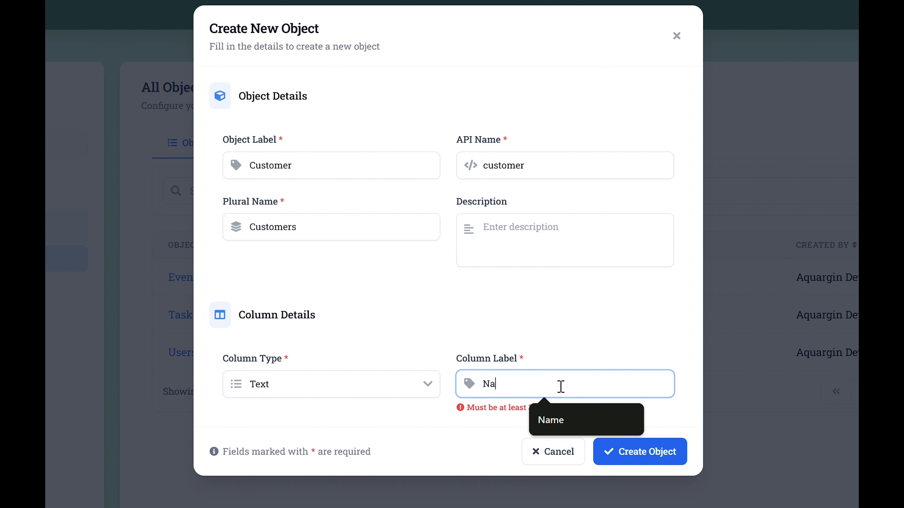
{"action": "type", "text": "me"}
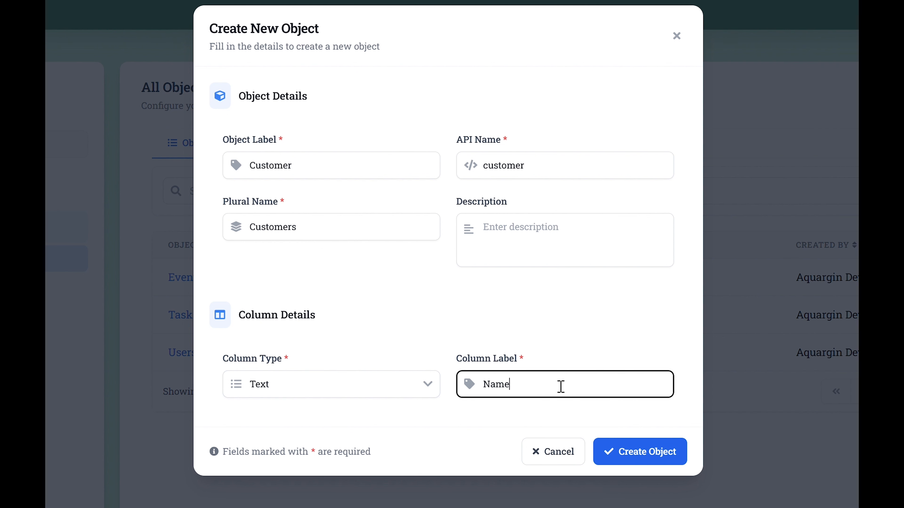
{"action": "left_click", "coordinate": [540, 334]}
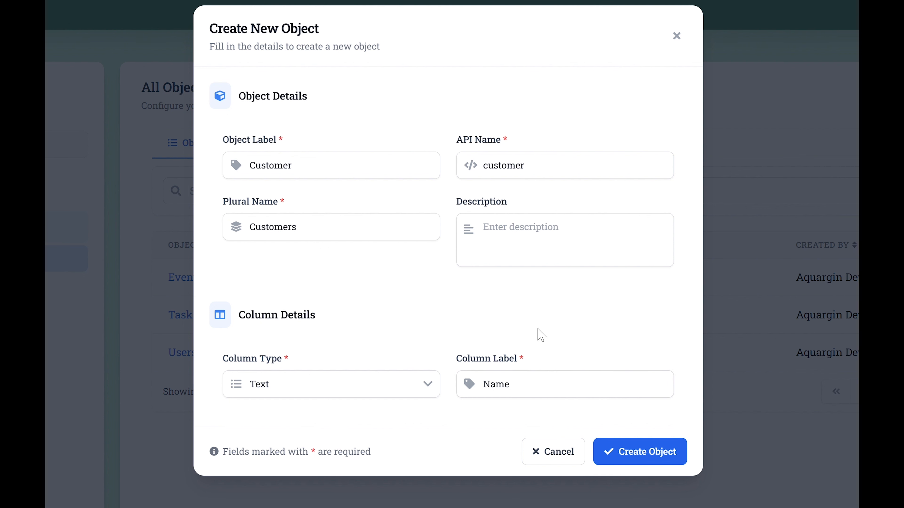
Change the column type to Auto Number and set the column label to CCNumber.
{"action": "left_click", "coordinate": [360, 388]}
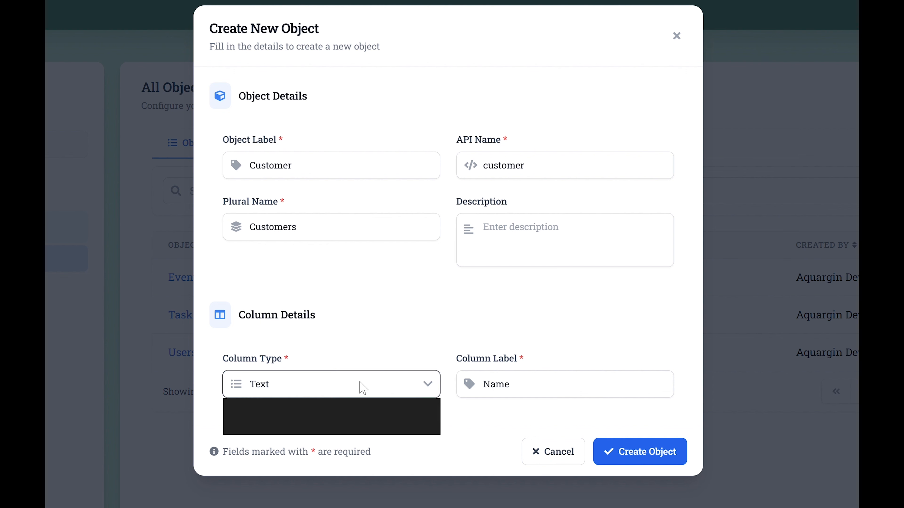
{"action": "left_click", "coordinate": [315, 427]}
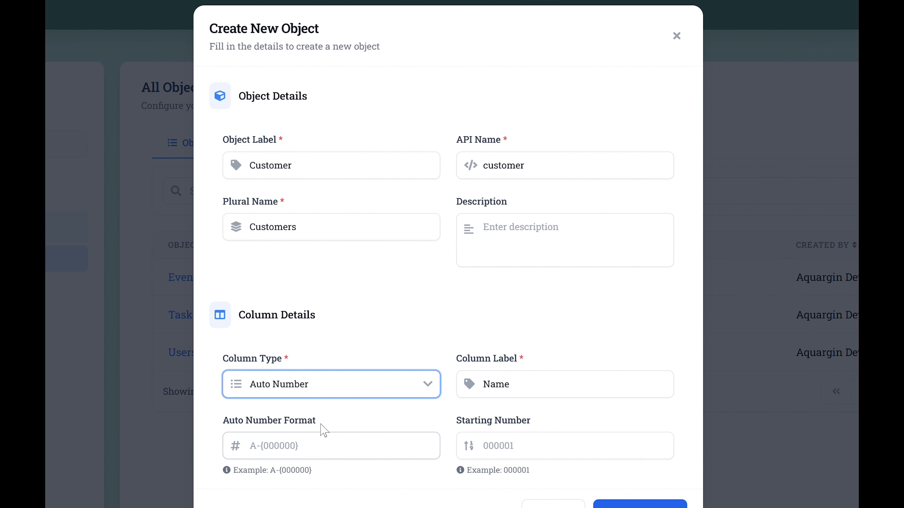
{"action": "left_click", "coordinate": [546, 383]}
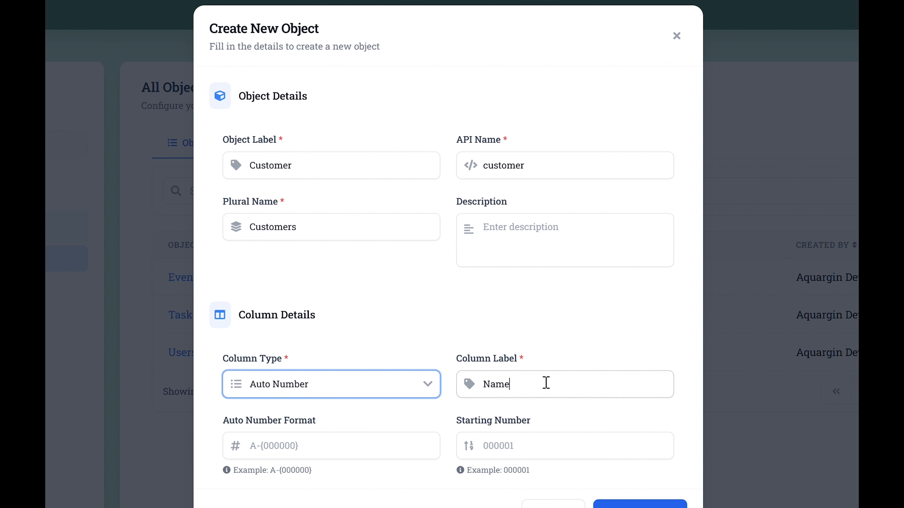
{"action": "key", "text": "BackSpace"}
{"action": "key", "text": "BackSpace"}
{"action": "key", "text": "BackSpace"}
{"action": "key", "text": "BackSpace"}
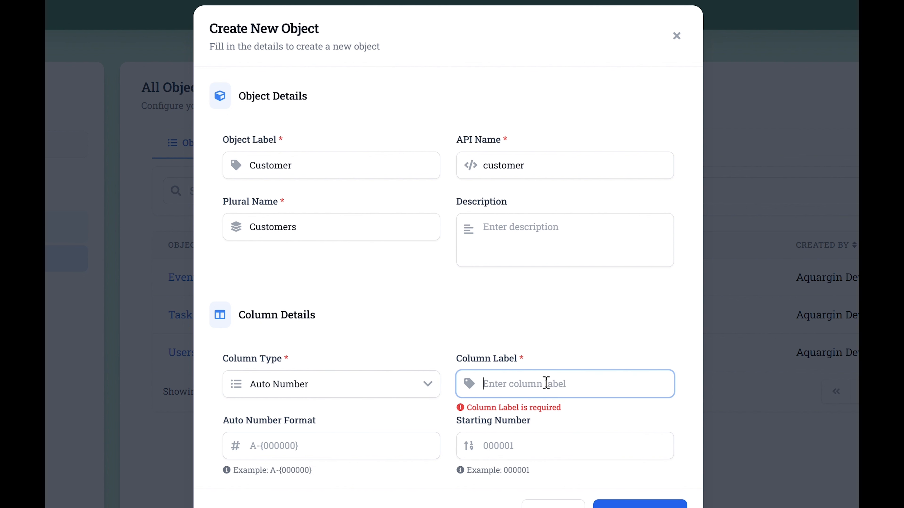
{"action": "type", "text": "CC"}
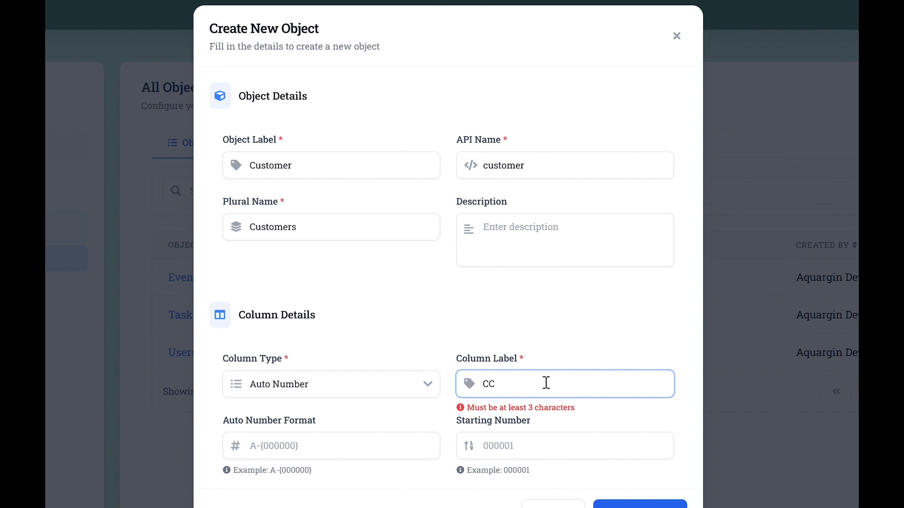
{"action": "type", "text": "Numer"}
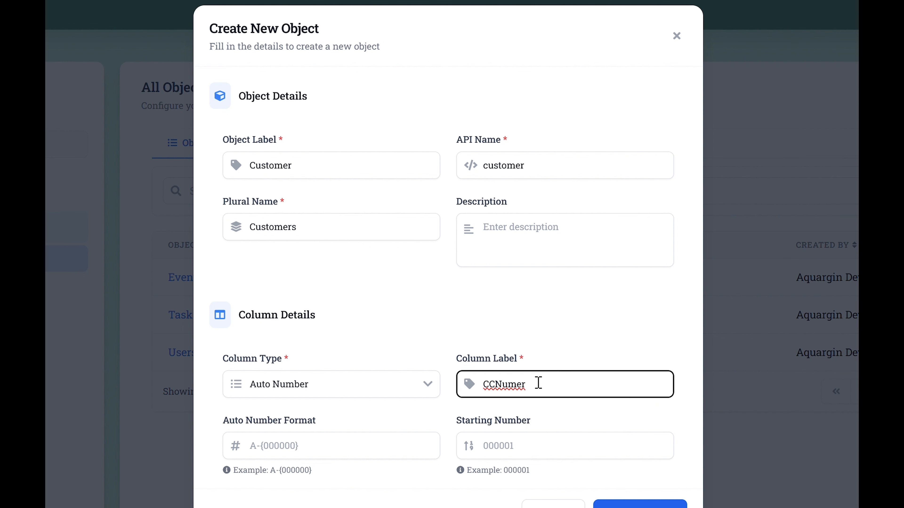
{"action": "key", "text": "BackSpace"}
{"action": "key", "text": "BackSpace"}
{"action": "type", "text": "ber"}
{"action": "left_click", "coordinate": [543, 360]}
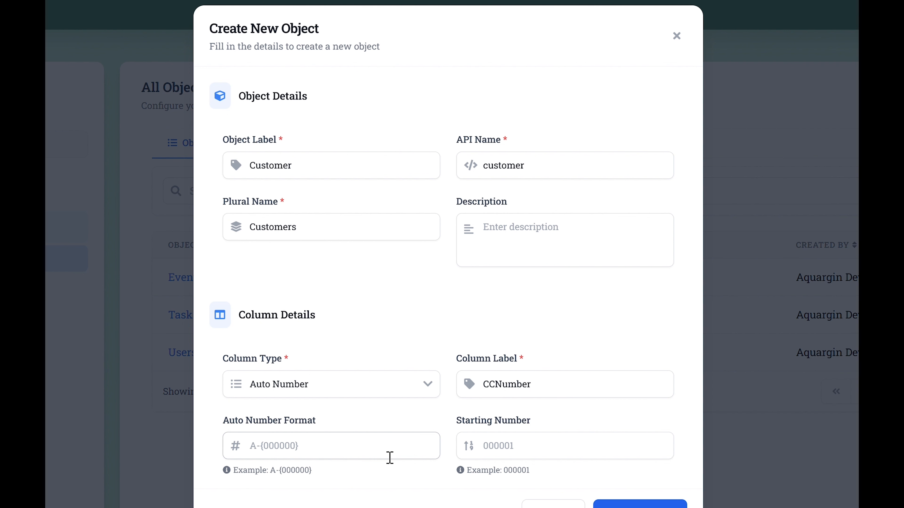
Set the auto number format to Cust-{00000} and the starting number to 10.
{"action": "left_click", "coordinate": [374, 450]}
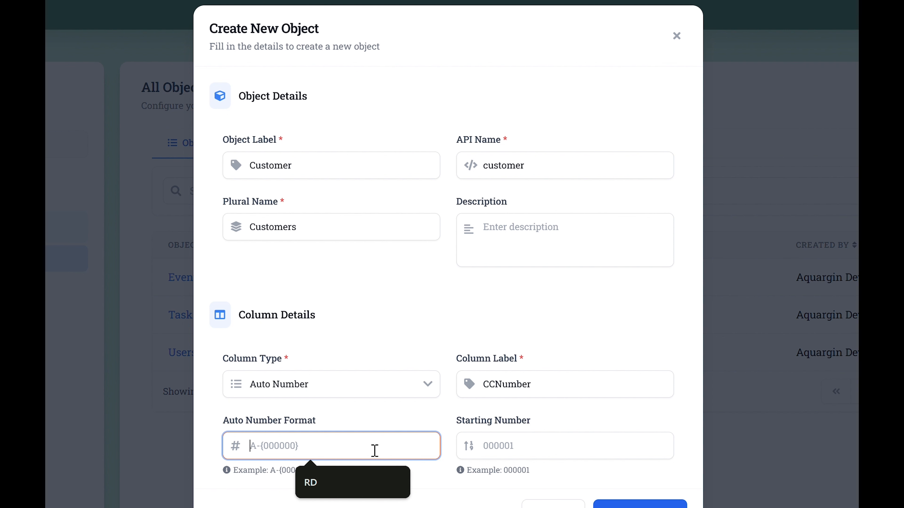
{"action": "type", "text": "Cu"}
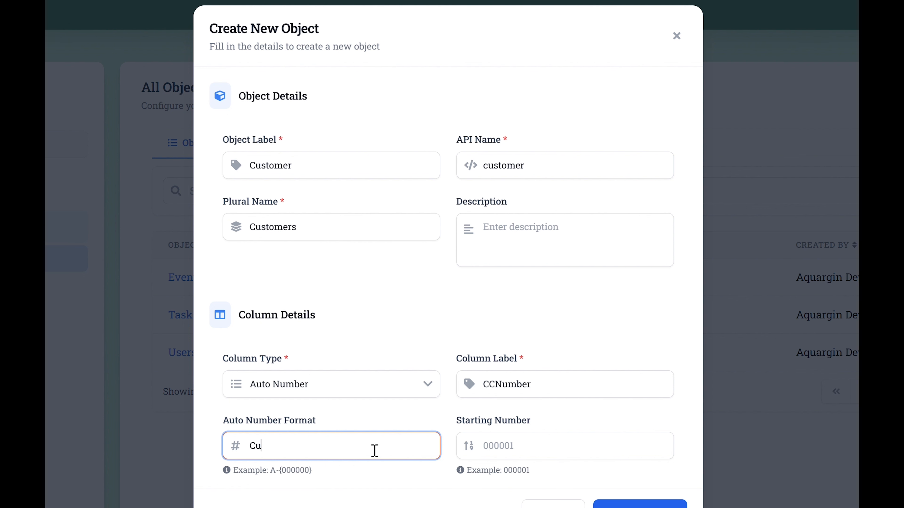
{"action": "type", "text": "st-{}"}
{"action": "type", "text": "00000"}
{"action": "left_click", "coordinate": [527, 450]}
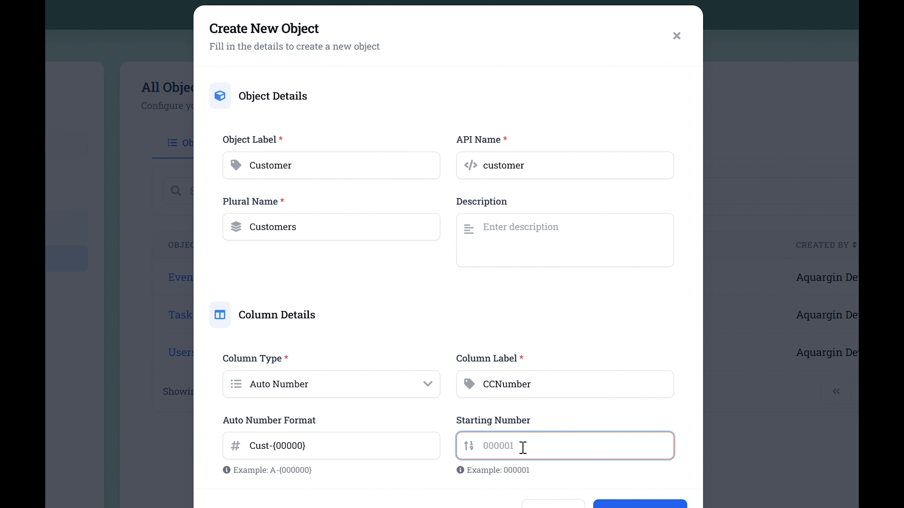
{"action": "type", "text": "10"}
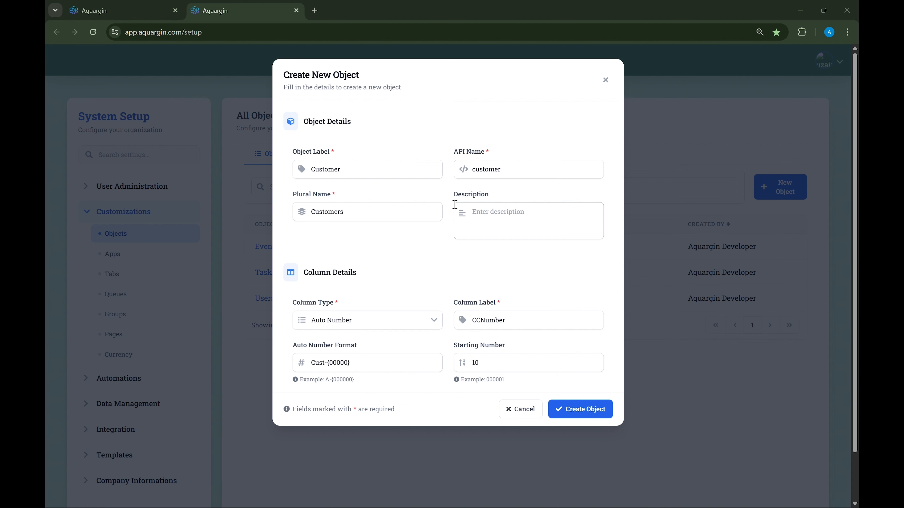
Set the column type back to Text with the column label Name, and create the Customer object.
{"action": "left_click", "coordinate": [330, 326]}
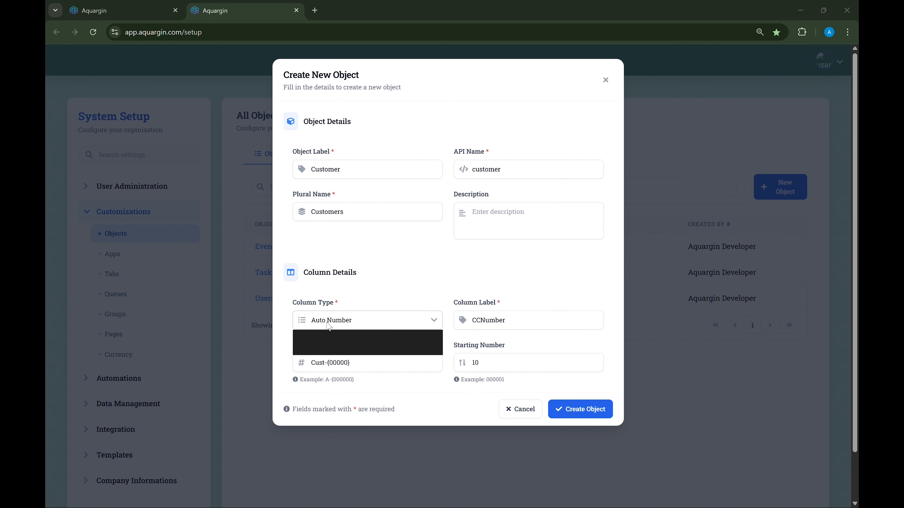
{"action": "left_click", "coordinate": [332, 339]}
{"action": "left_click", "coordinate": [536, 323]}
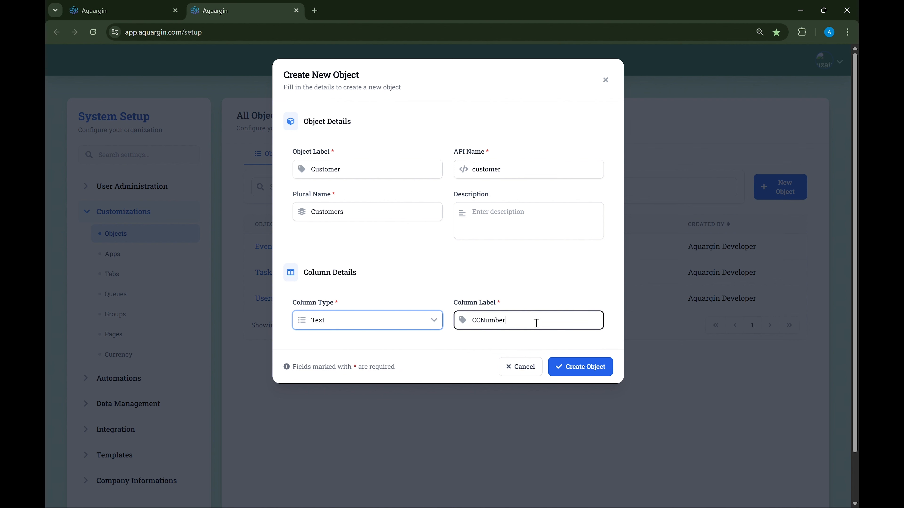
{"action": "key", "text": "BackSpace"}
{"action": "key", "text": "BackSpace"}
{"action": "key", "text": "BackSpace"}
{"action": "key", "text": "BackSpace"}
{"action": "key", "text": "BackSpace"}
{"action": "key", "text": "BackSpace"}
{"action": "key", "text": "BackSpace"}
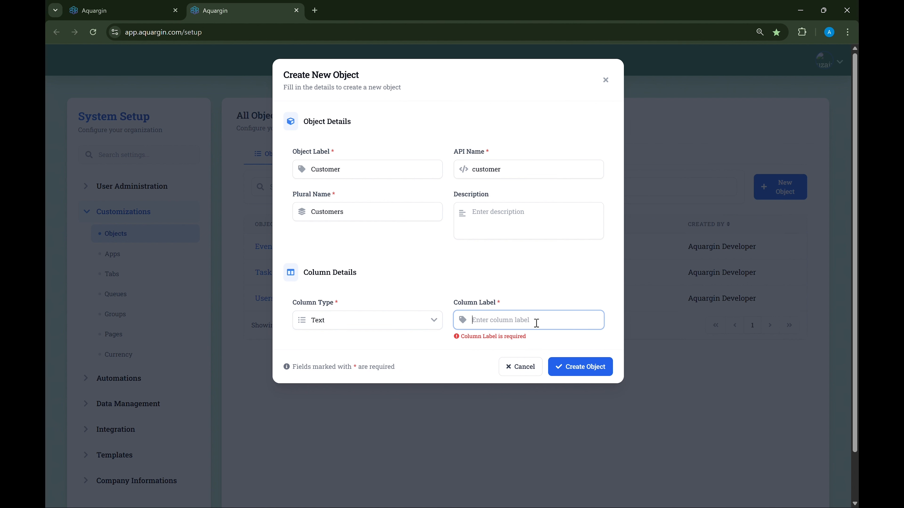
{"action": "type", "text": "Name"}
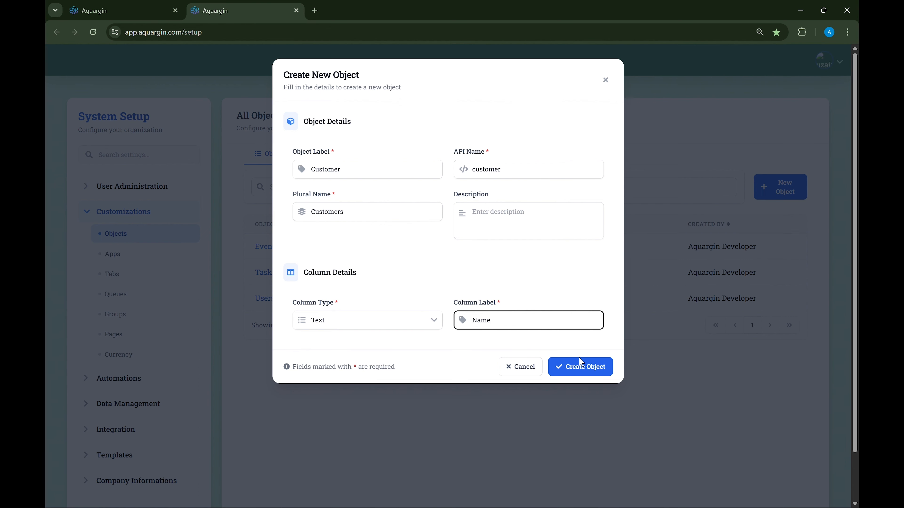
{"action": "left_click", "coordinate": [579, 371]}
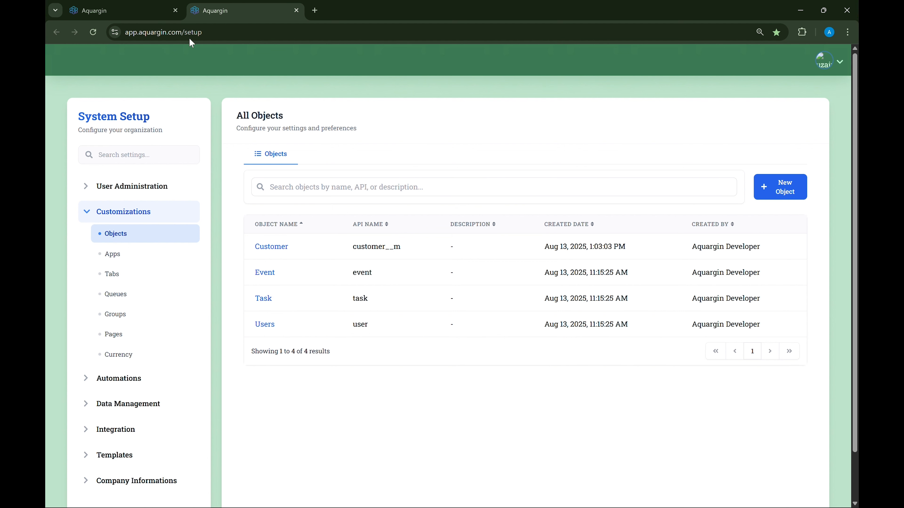
Reload the Home page to check it for the Customer object, and return to System Setup.
{"action": "left_click", "coordinate": [109, 11]}
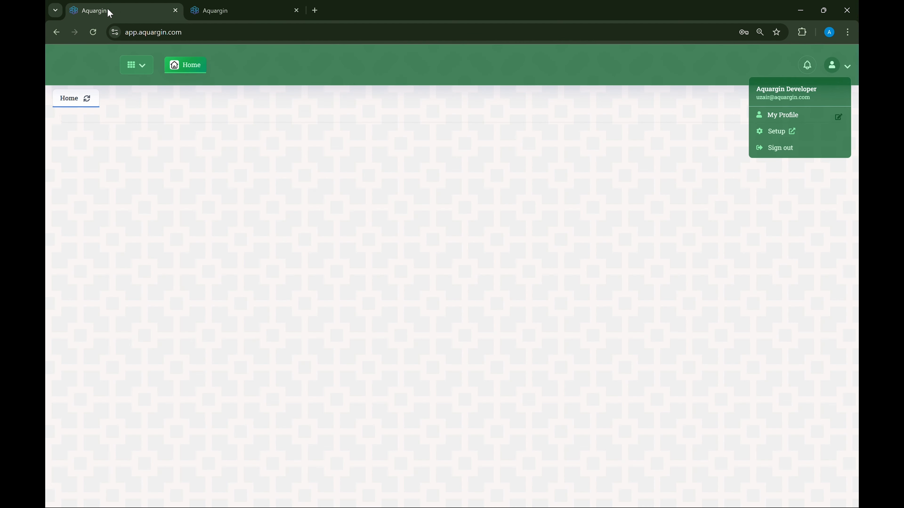
{"action": "left_click", "coordinate": [94, 33]}
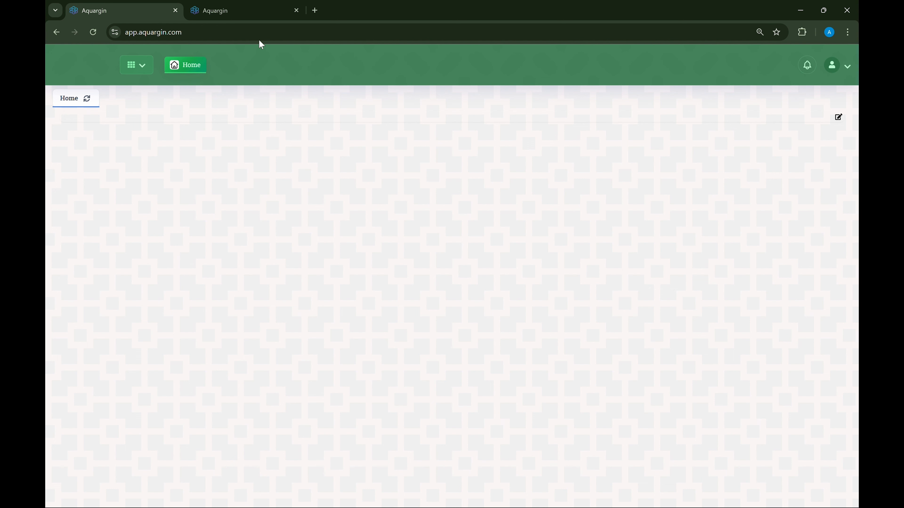
{"action": "left_click", "coordinate": [246, 16]}
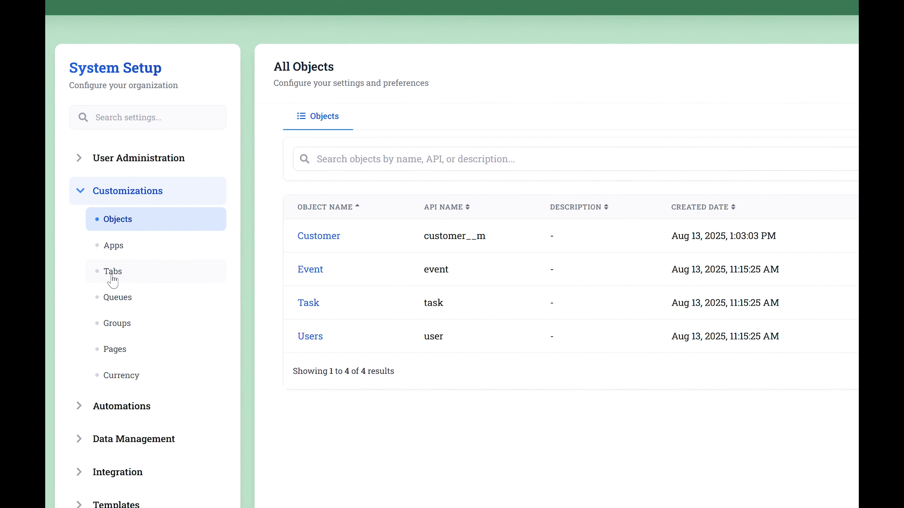
Create an object tab for the Customer object with the award ribbon icon.
{"action": "left_click", "coordinate": [112, 281]}
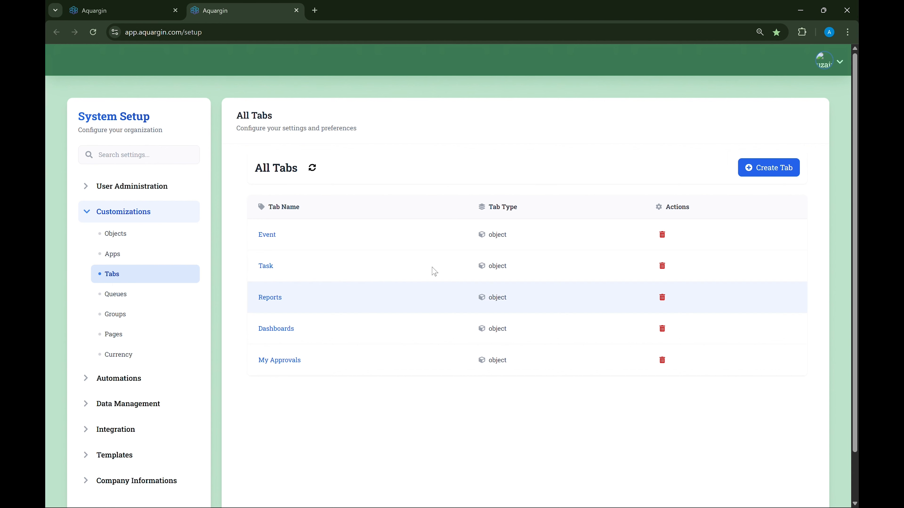
{"action": "left_click", "coordinate": [789, 177]}
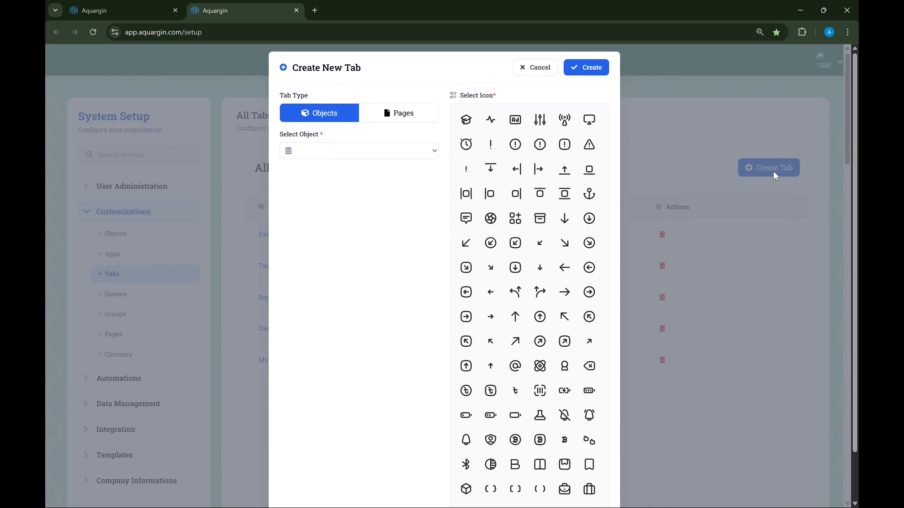
{"action": "left_click_drag", "start_coordinate": [280, 135], "coordinate": [321, 136]}
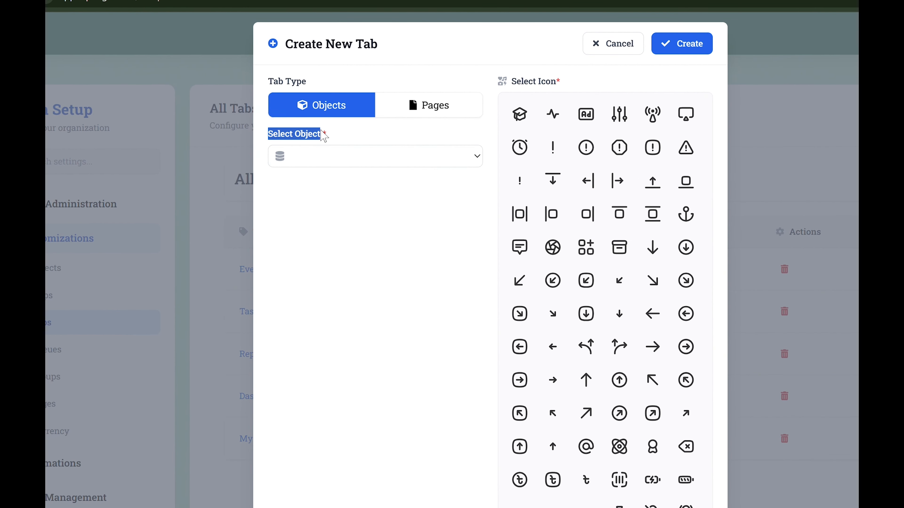
{"action": "left_click", "coordinate": [351, 142]}
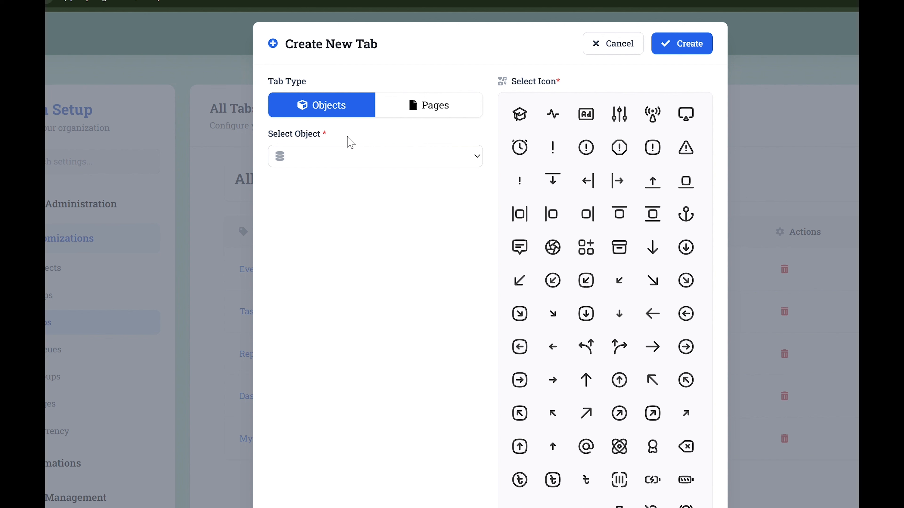
{"action": "left_click", "coordinate": [336, 156]}
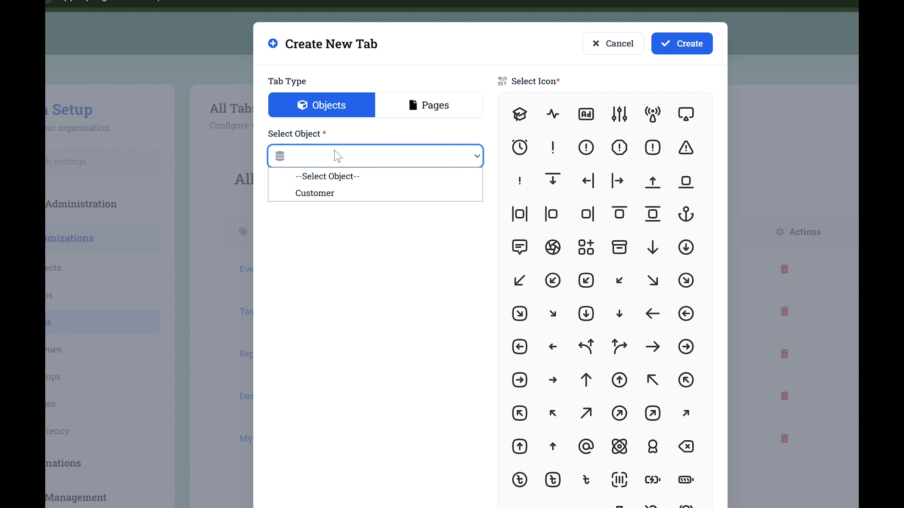
{"action": "left_click", "coordinate": [341, 198]}
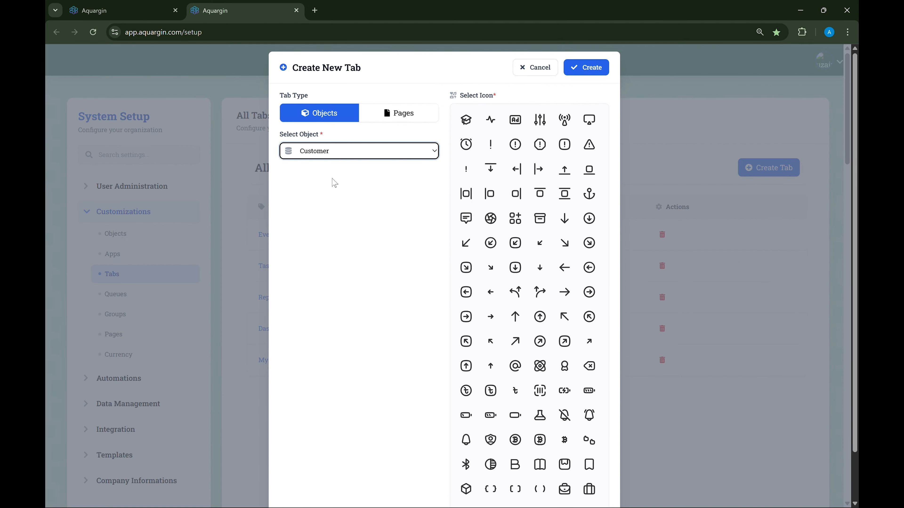
{"action": "left_click", "coordinate": [566, 375]}
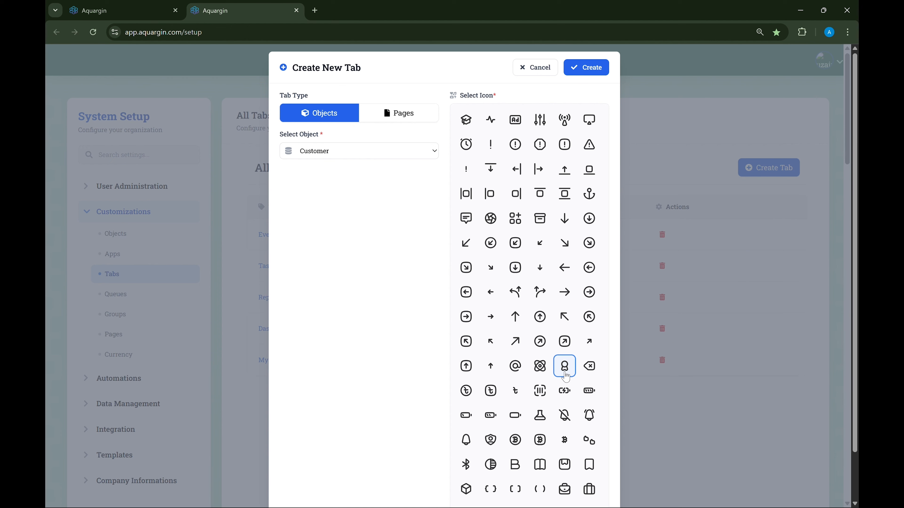
{"action": "left_click", "coordinate": [585, 67]}
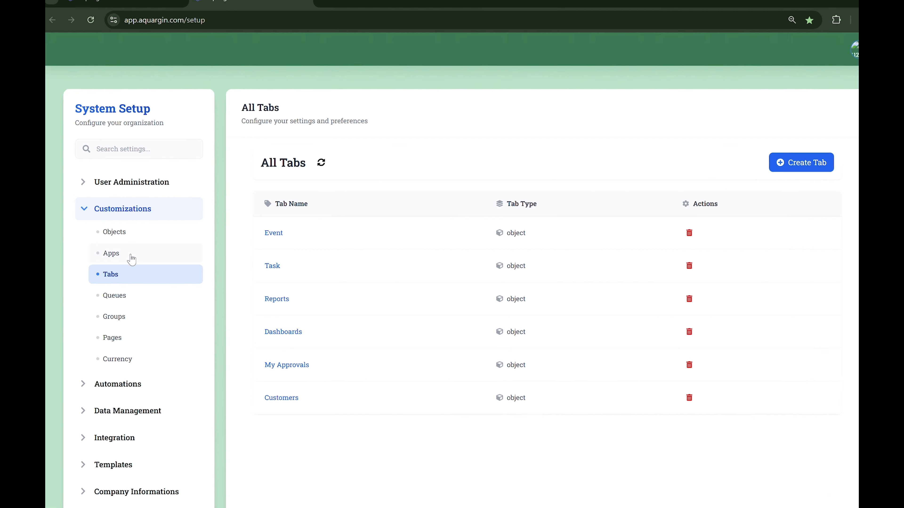
Start a new app in the Apps settings and name it Invoice System.
{"action": "left_click", "coordinate": [119, 255]}
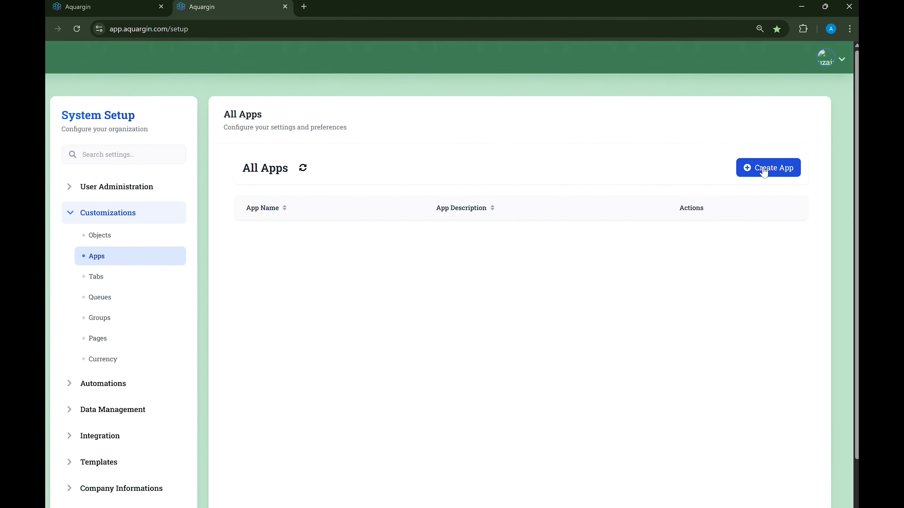
{"action": "left_click", "coordinate": [764, 172]}
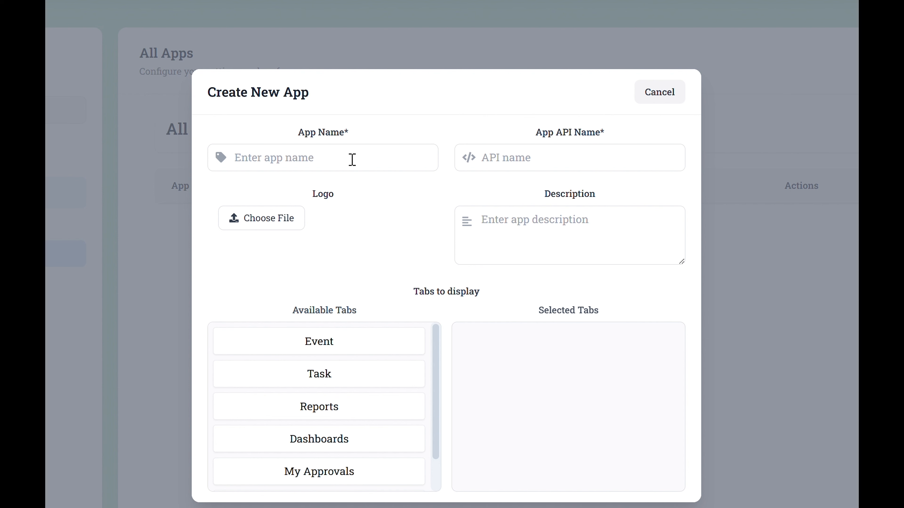
{"action": "left_click", "coordinate": [352, 160]}
{"action": "type", "text": "I"}
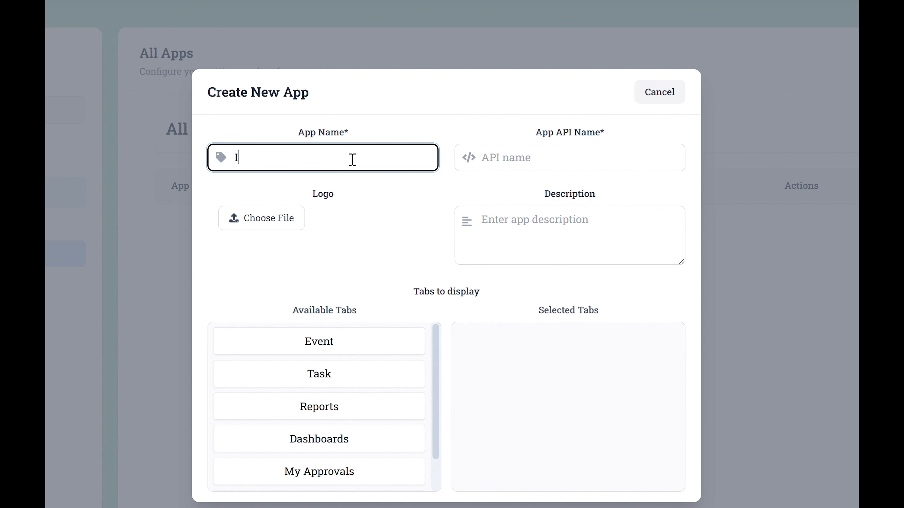
{"action": "type", "text": "nvoice System"}
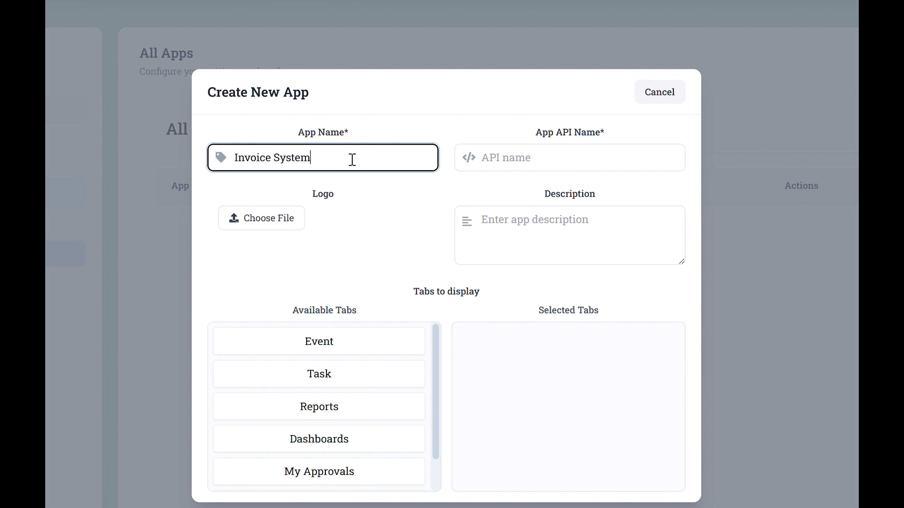
{"action": "left_click", "coordinate": [365, 199]}
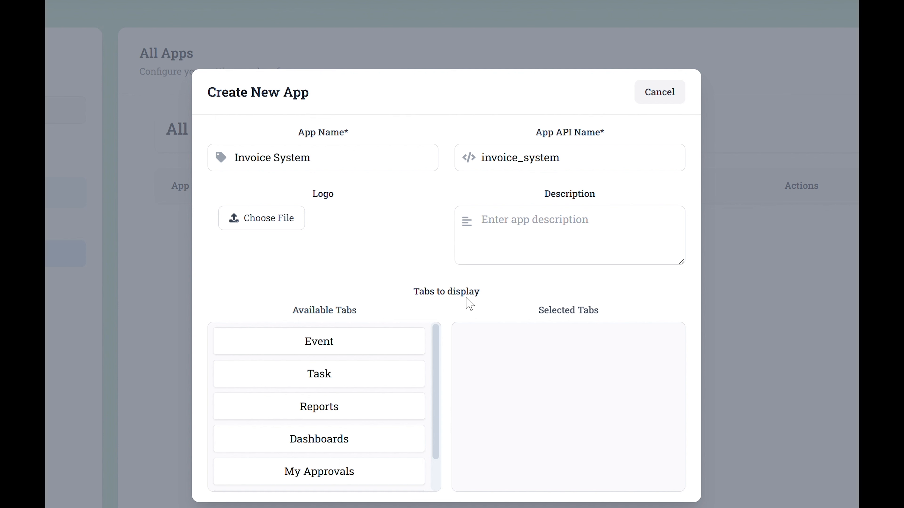
Add the Customers tab to the new app's selected tabs and create the app.
{"action": "scroll", "coordinate": [266, 440], "scroll_direction": "down", "scroll_amount": 2}
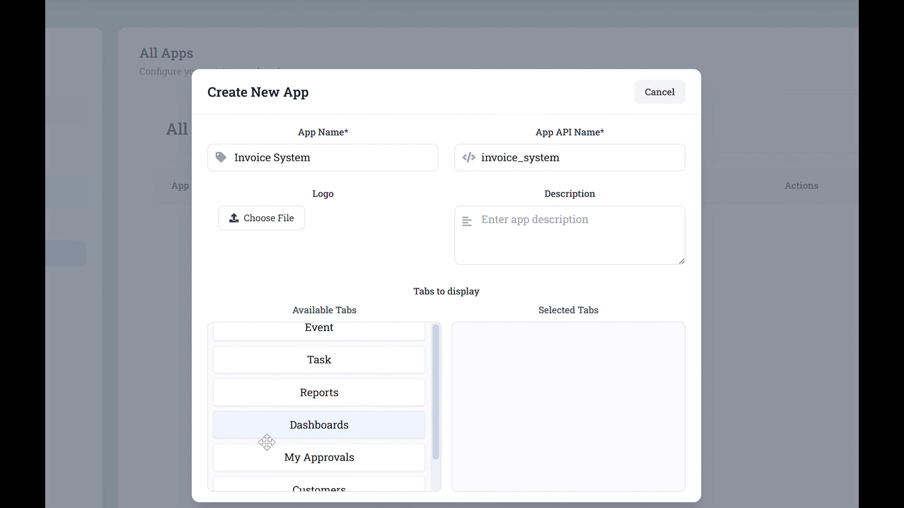
{"action": "scroll", "coordinate": [267, 442], "scroll_direction": "down", "scroll_amount": 2}
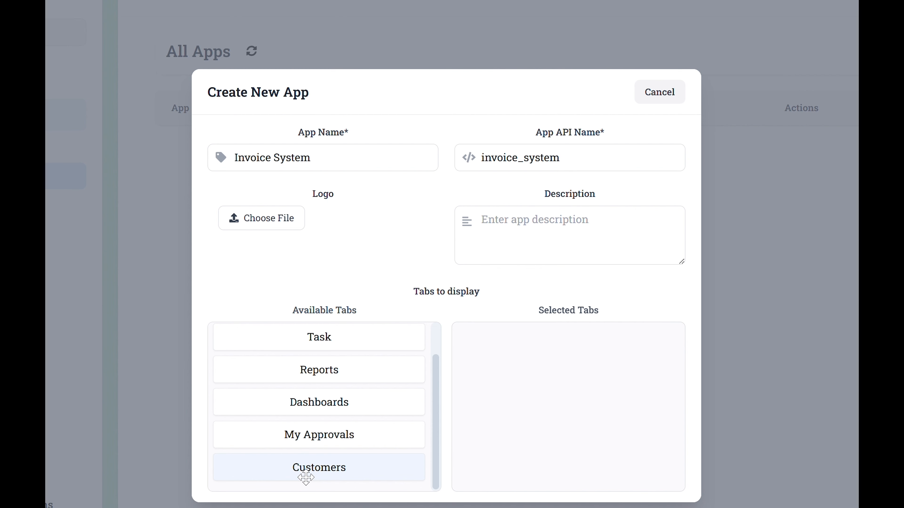
{"action": "left_click_drag", "start_coordinate": [321, 473], "coordinate": [613, 364]}
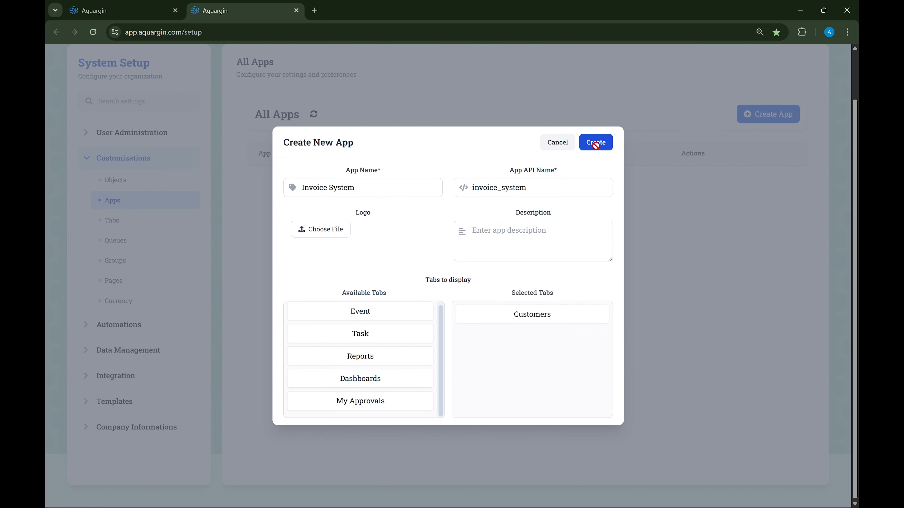
{"action": "left_click", "coordinate": [659, 93]}
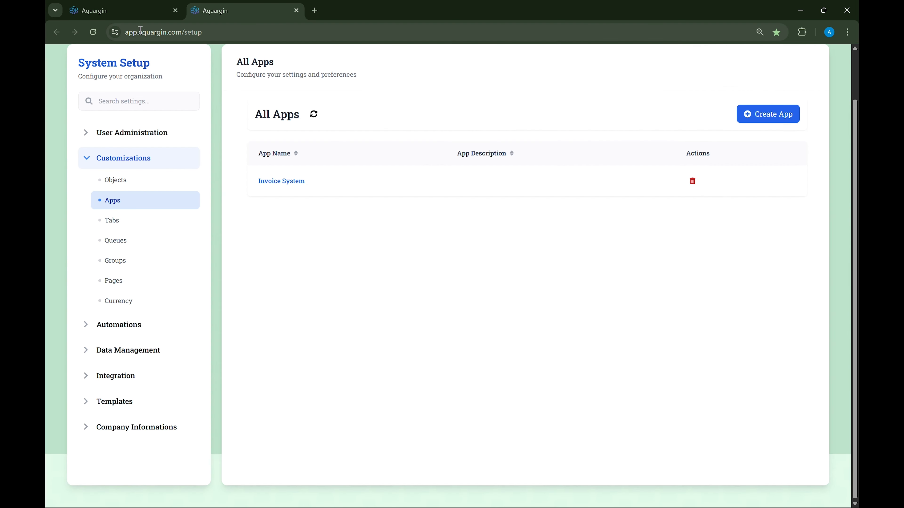
Reload the Home page, check the app list for Invoice System, and open the Customers tab.
{"action": "left_click", "coordinate": [114, 14]}
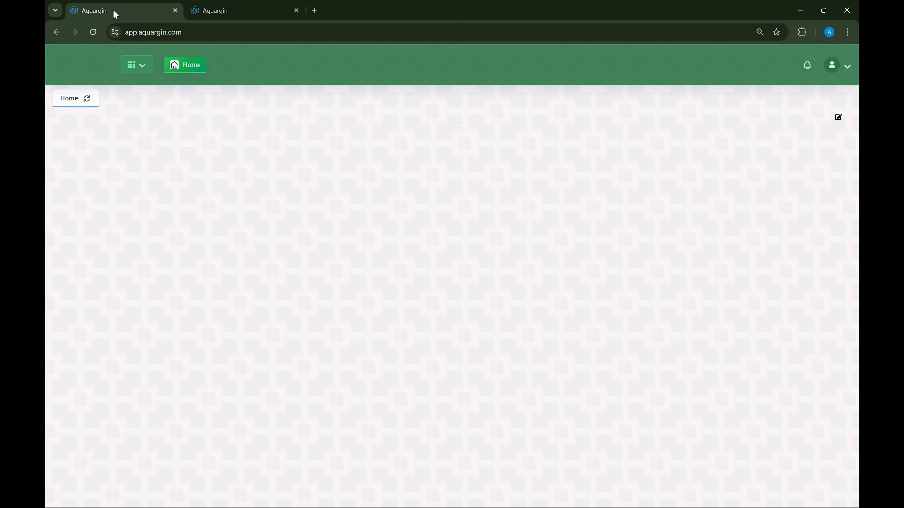
{"action": "left_click", "coordinate": [99, 31]}
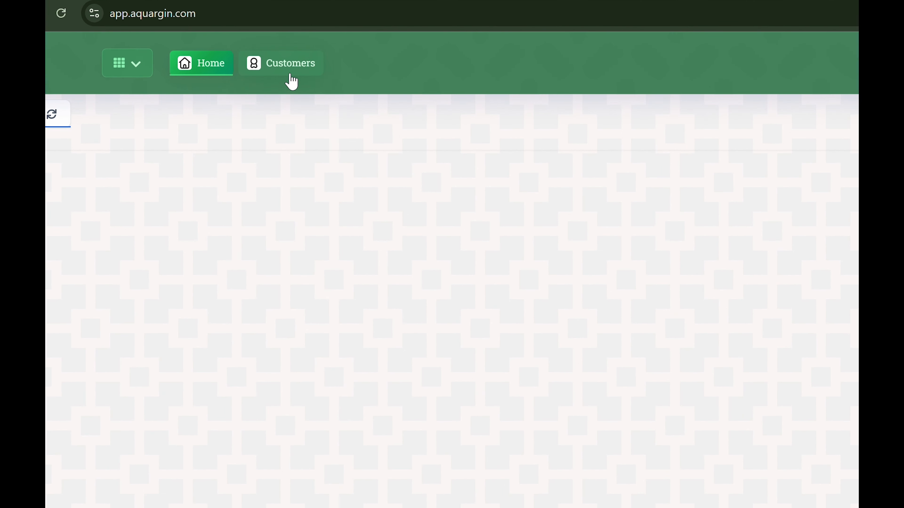
{"action": "left_click", "coordinate": [124, 74]}
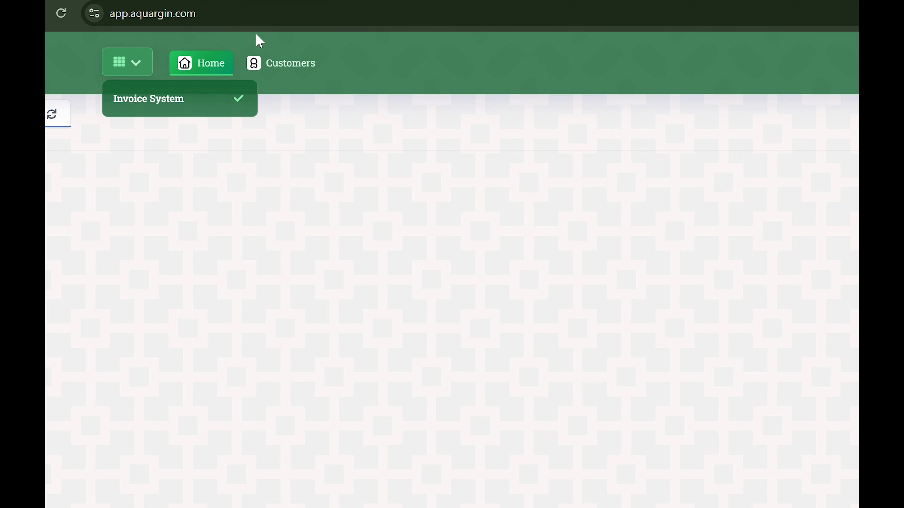
{"action": "left_click", "coordinate": [294, 73]}
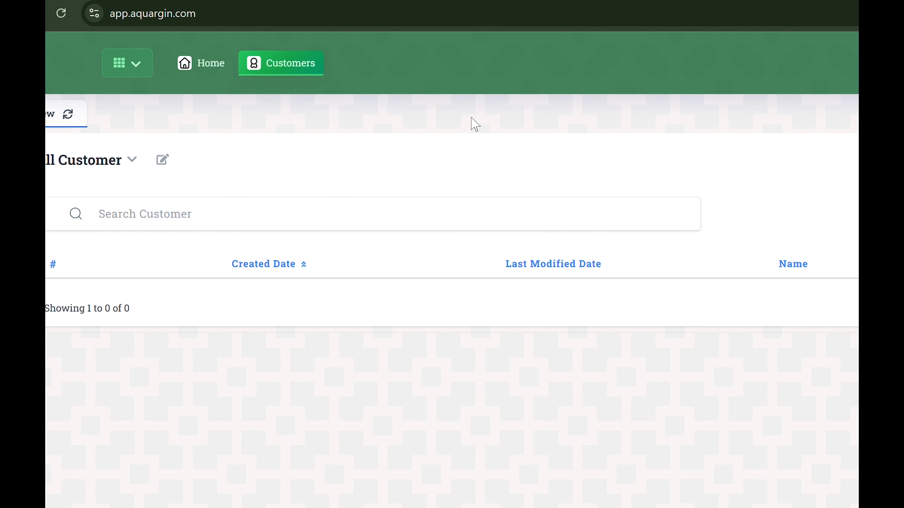